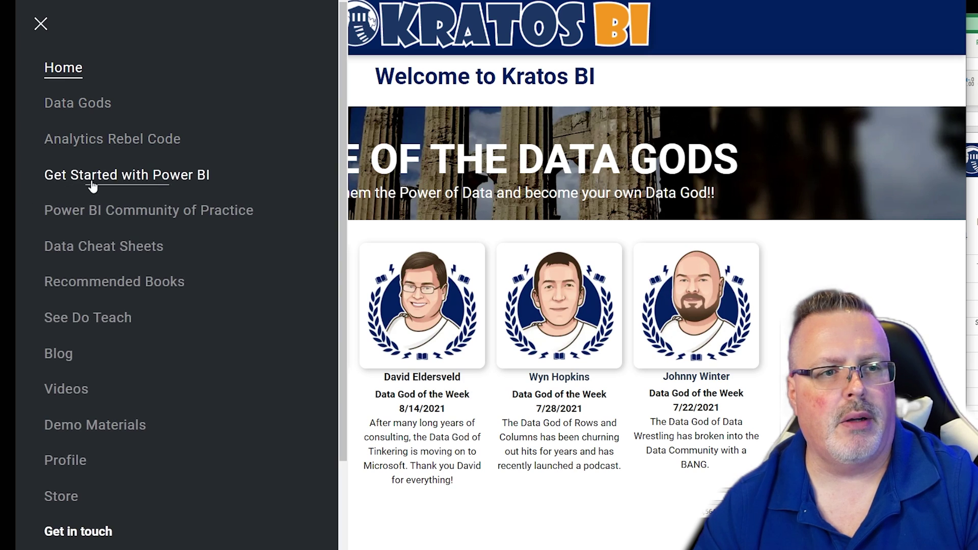
Open the Get Started with Power BI page and look through its steps for report data, themes and visuals
click(105, 192)
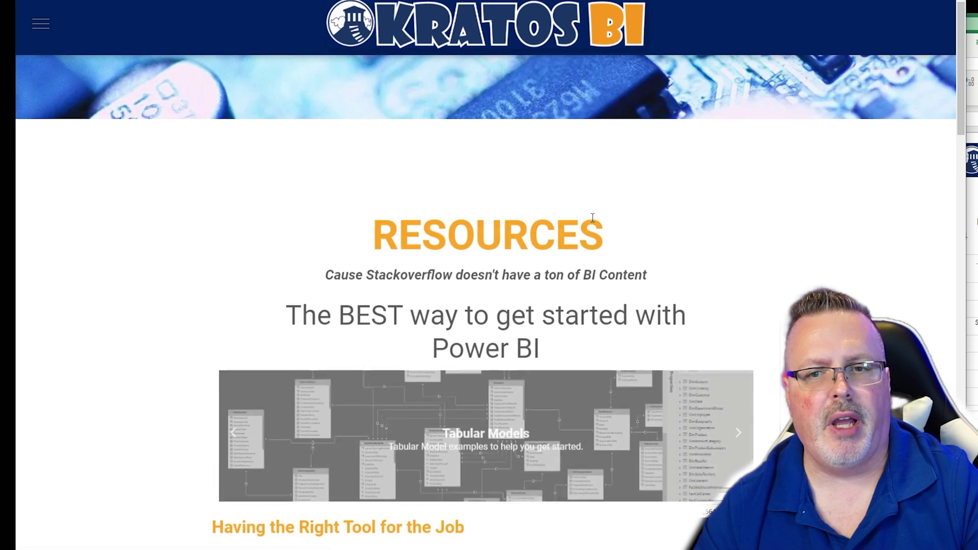
scroll(335, 255, down, 10)
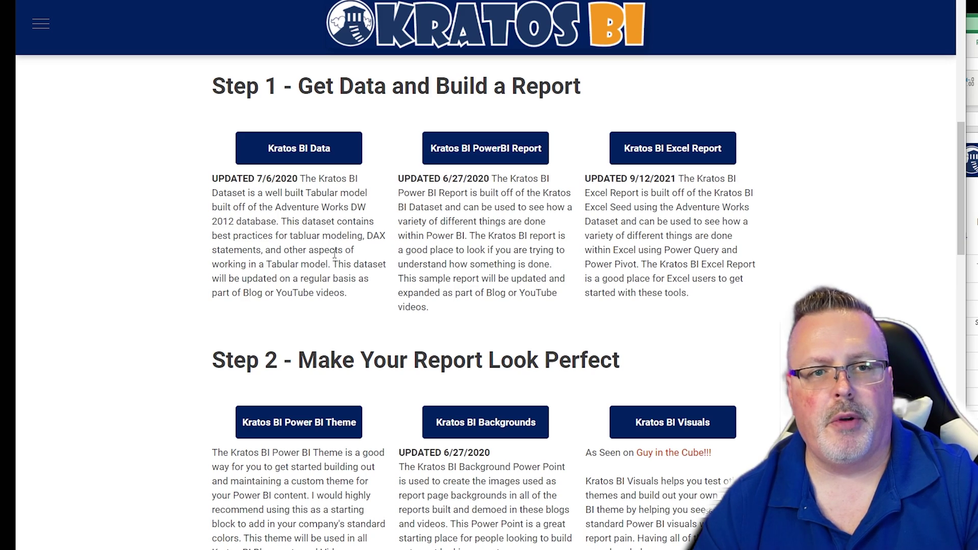
scroll(334, 253, down, 15)
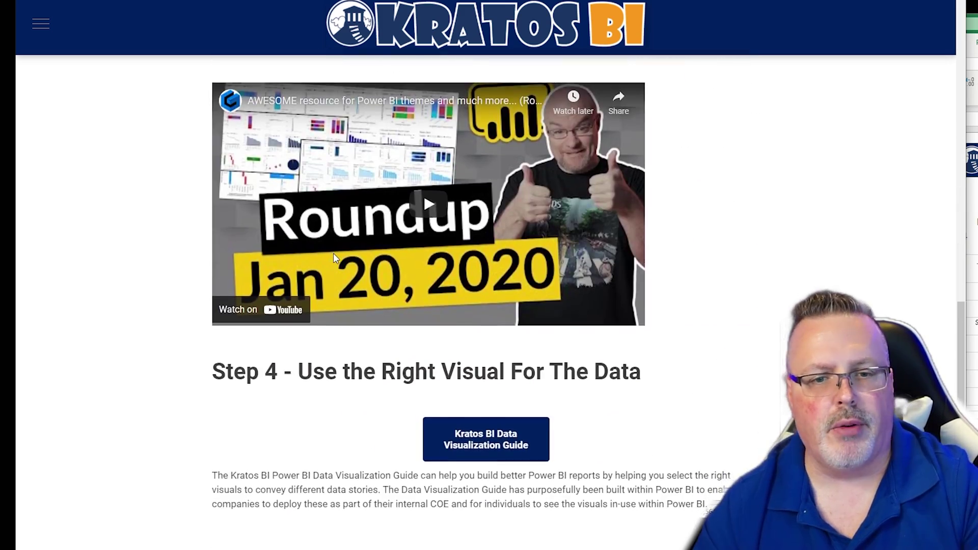
scroll(333, 253, up, 15)
scroll(426, 248, up, 3)
scroll(426, 248, down, 3)
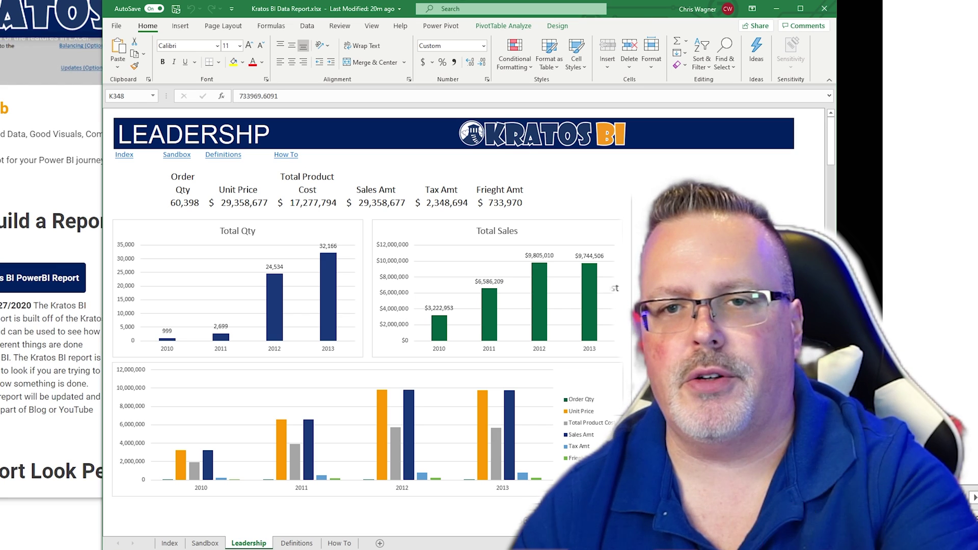
Examine the charts, summary pivot tables and detailed product sales table on the Leadership sheet in Excel
scroll(366, 305, down, 15)
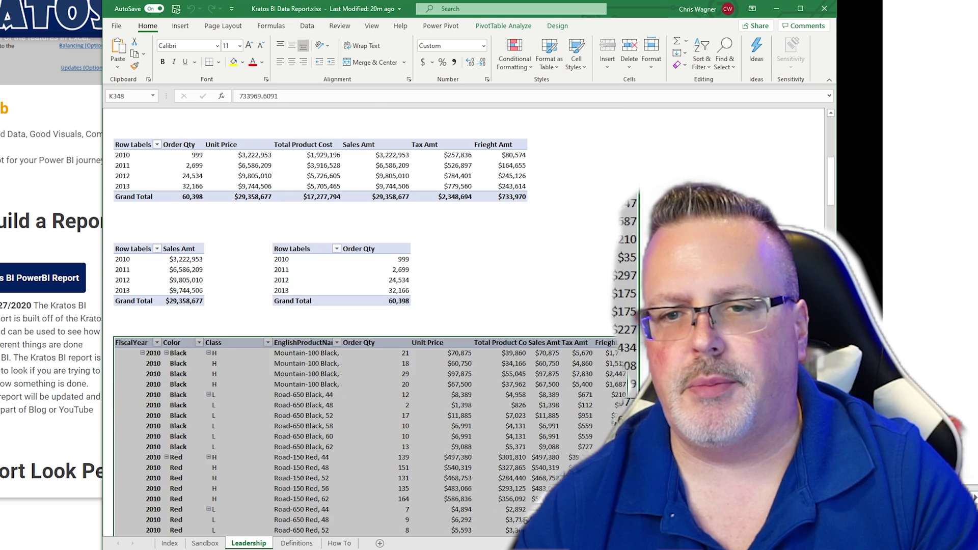
scroll(331, 220, up, 15)
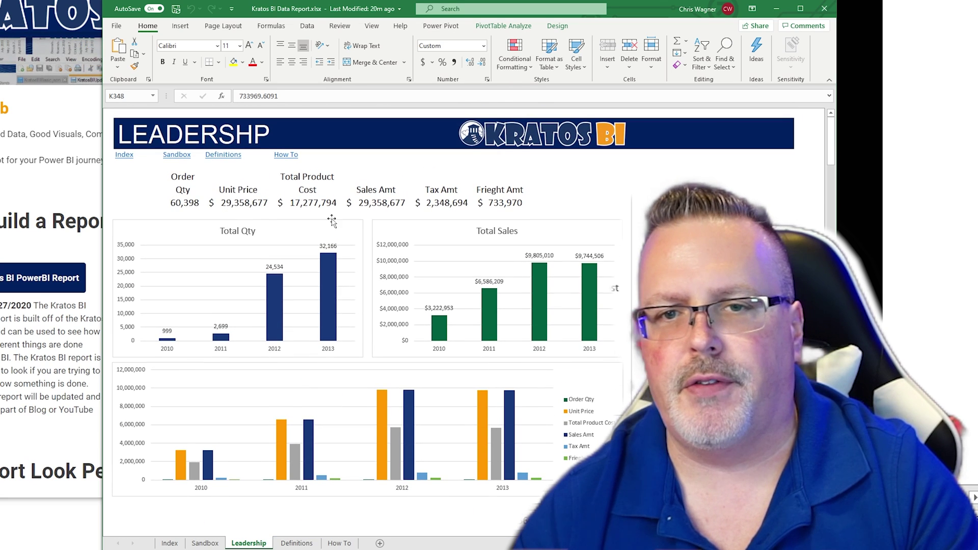
scroll(332, 220, down, 5)
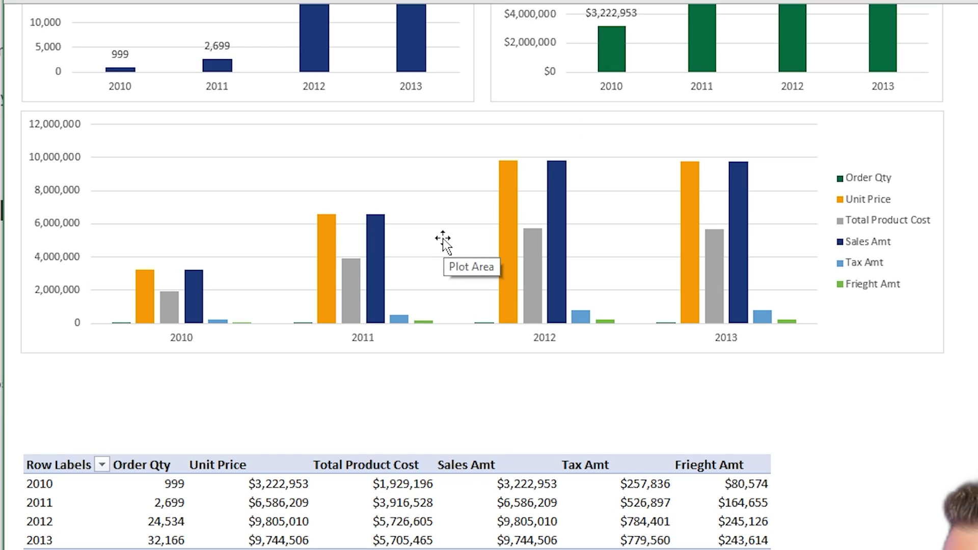
scroll(438, 244, down, 5)
scroll(433, 247, down, 5)
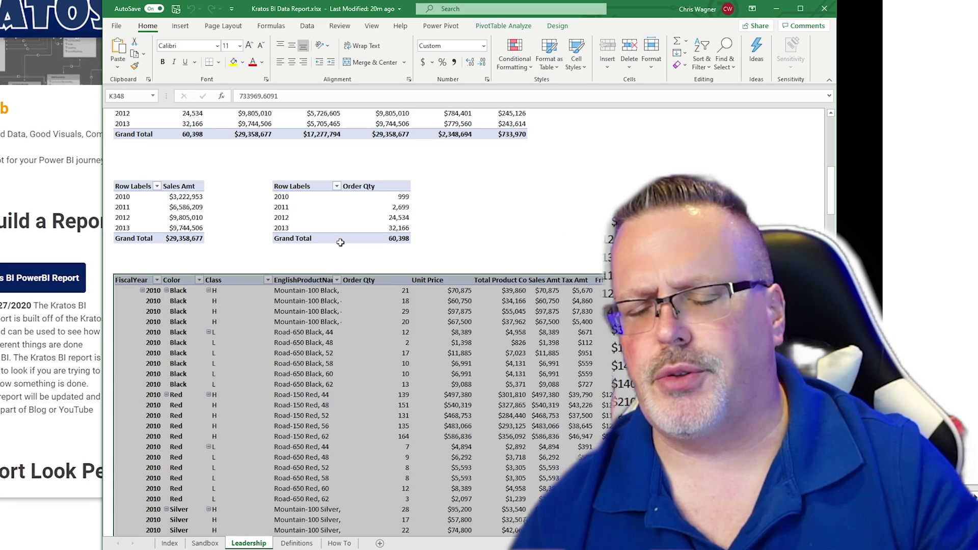
scroll(340, 242, down, 3)
scroll(362, 212, down, 6)
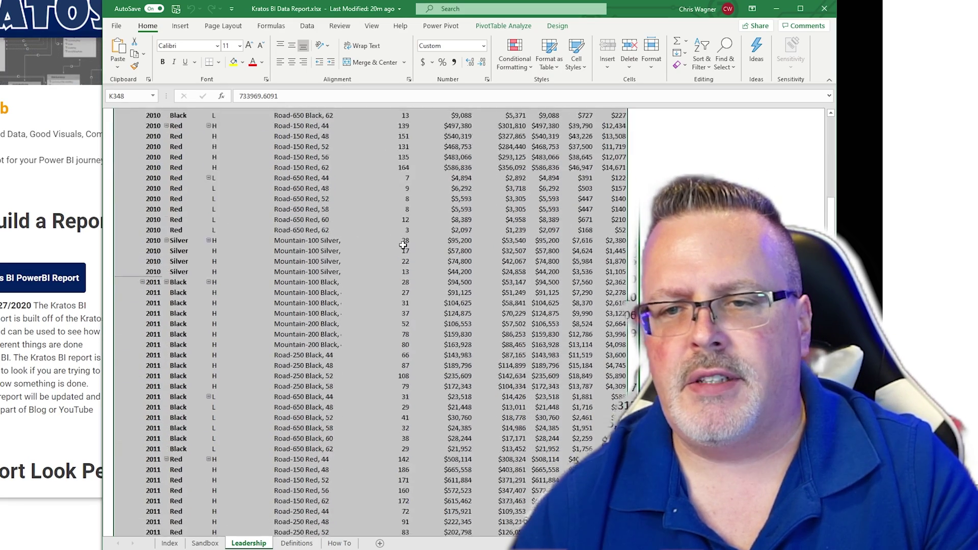
scroll(399, 249, down, 8)
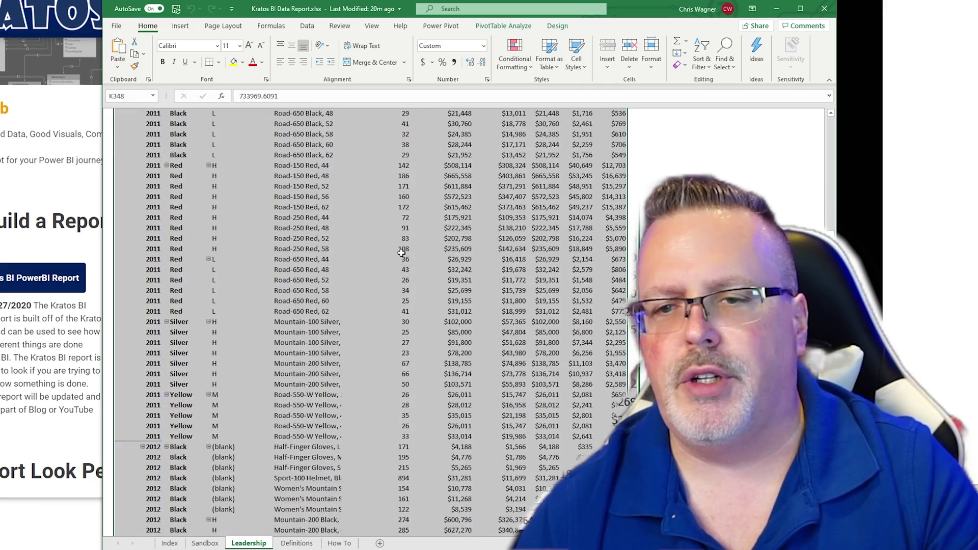
scroll(399, 257, up, 16)
scroll(399, 262, up, 2)
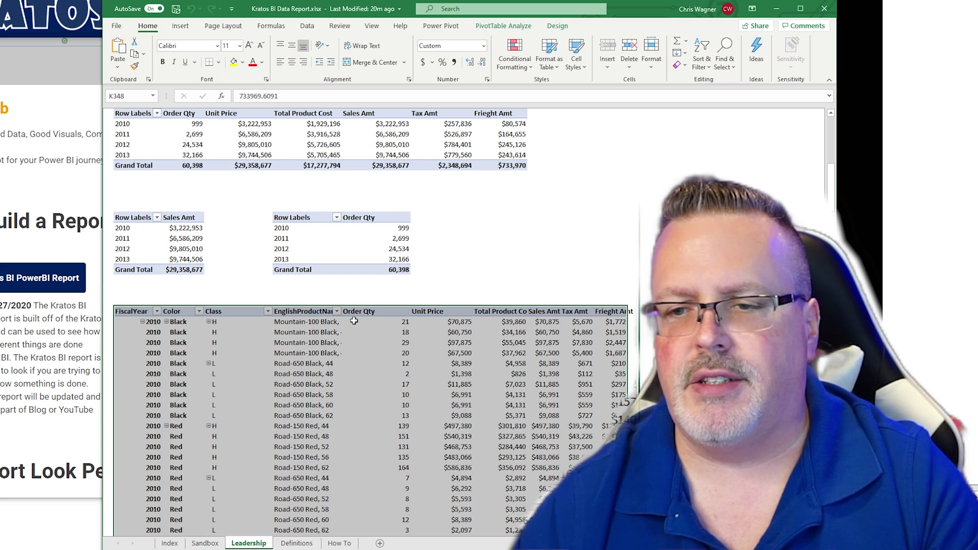
Copy the detailed product sales table from the FiscalYear header through the last 2013 row, leaving out the Grand Total row
right_click(316, 400)
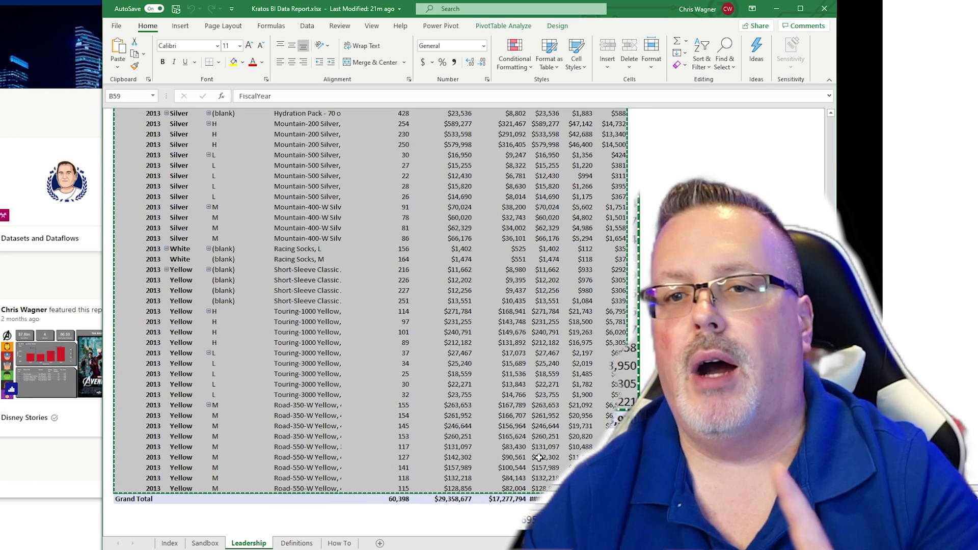
scroll(267, 370, up, 2)
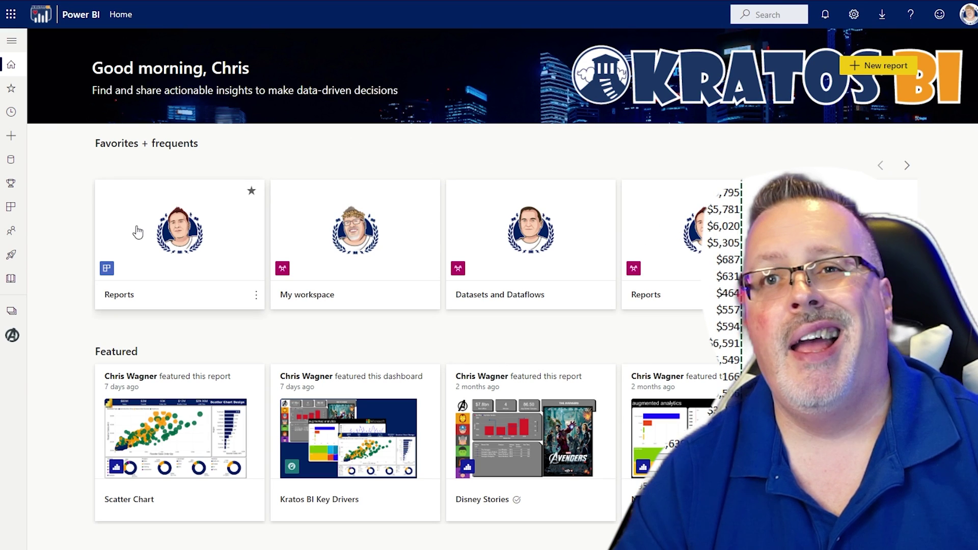
Switch to Power BI, start creating a report and look at the published datasets without picking one
click(11, 137)
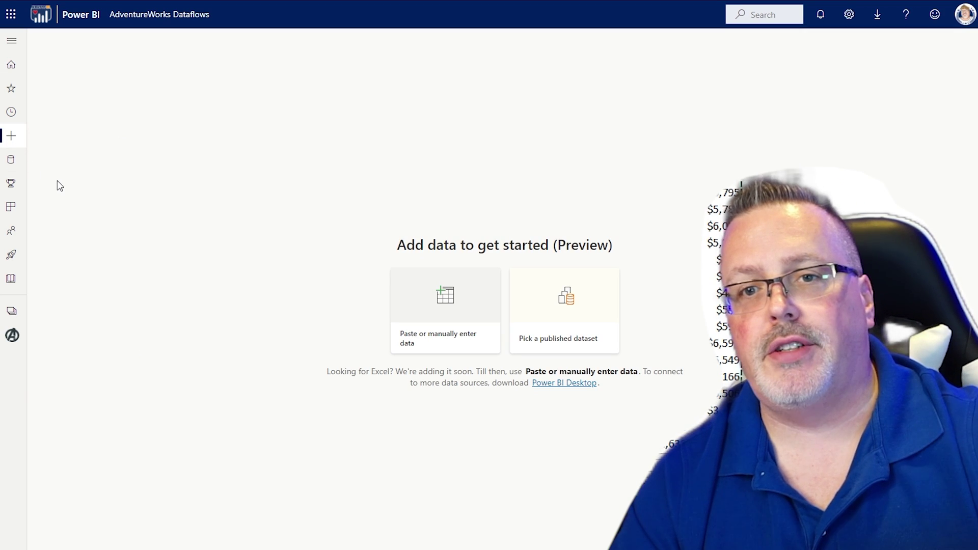
click(565, 303)
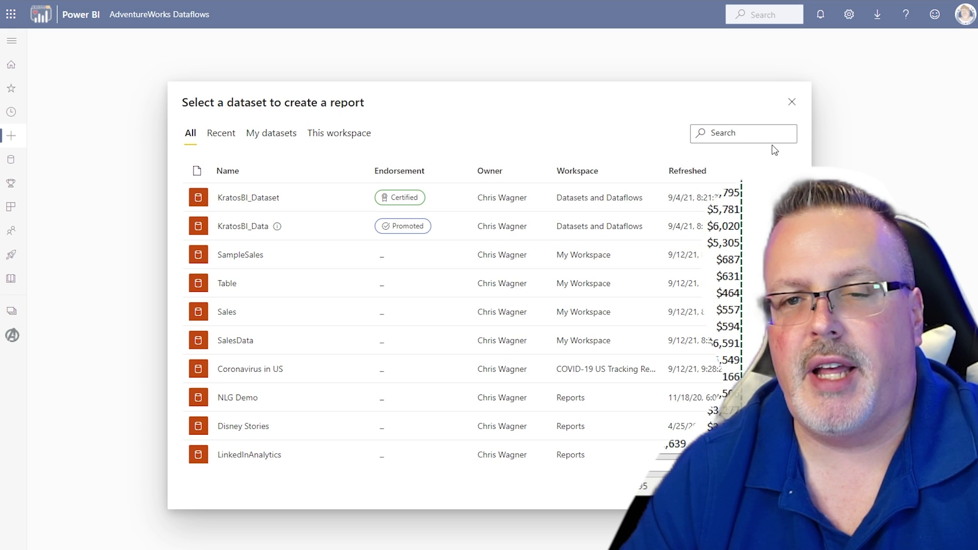
click(792, 103)
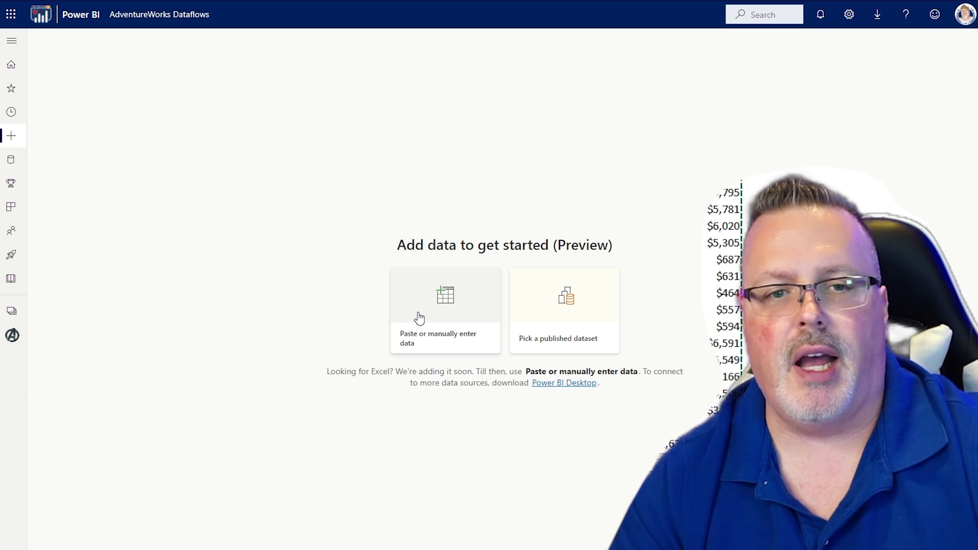
Choose to paste or manually enter data, paste the copied sales table and use its first row as headers
click(455, 320)
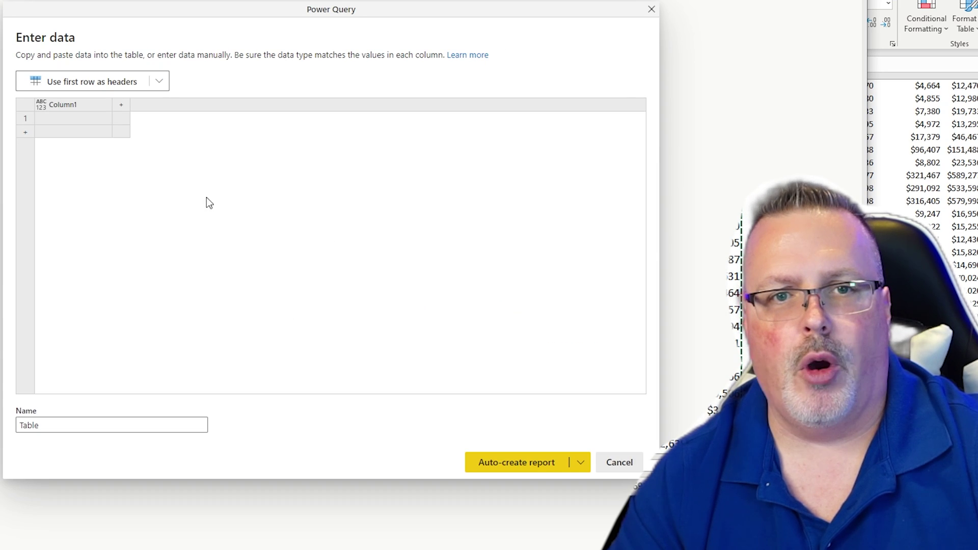
click(65, 121)
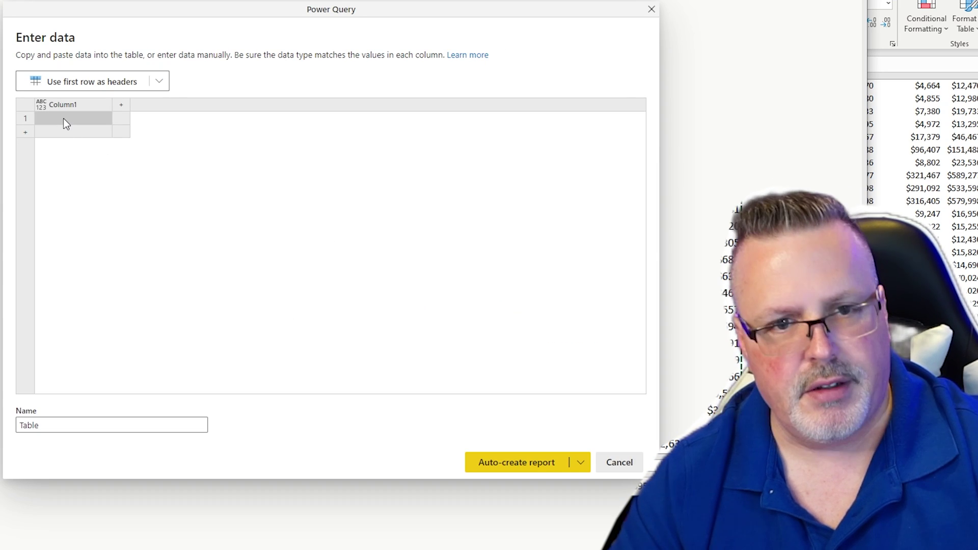
key(ctrl+v)
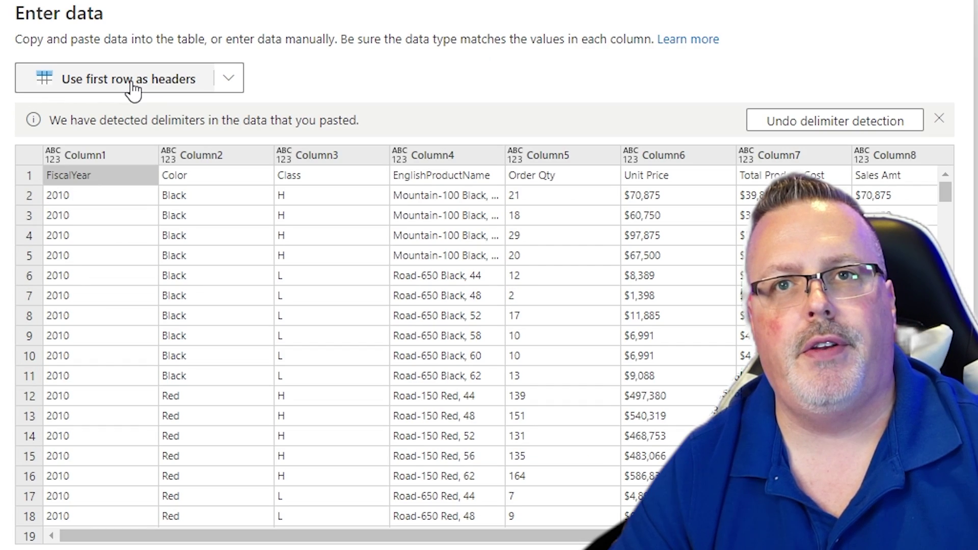
click(131, 84)
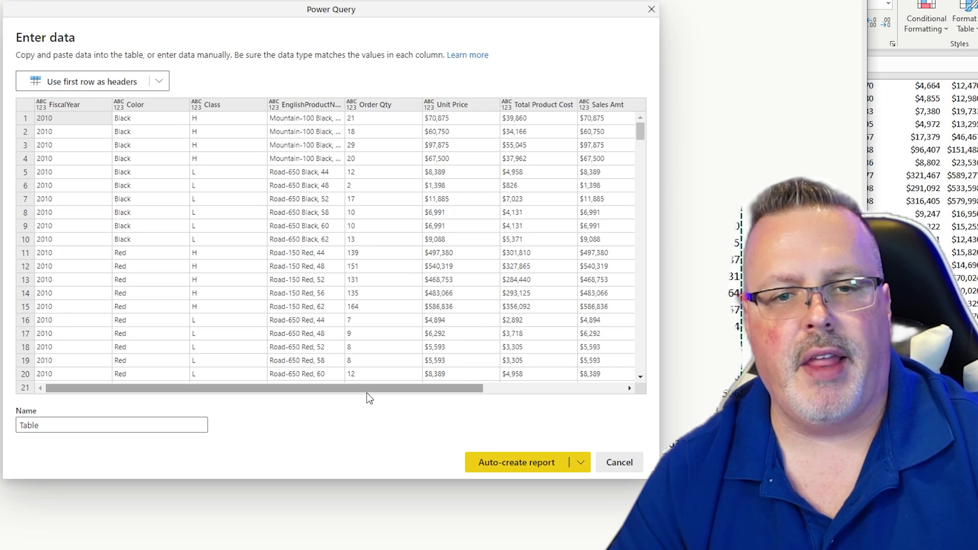
Name the pasted table "Sales From Excel Method 1"
drag(367, 391, 170, 391)
click(72, 426)
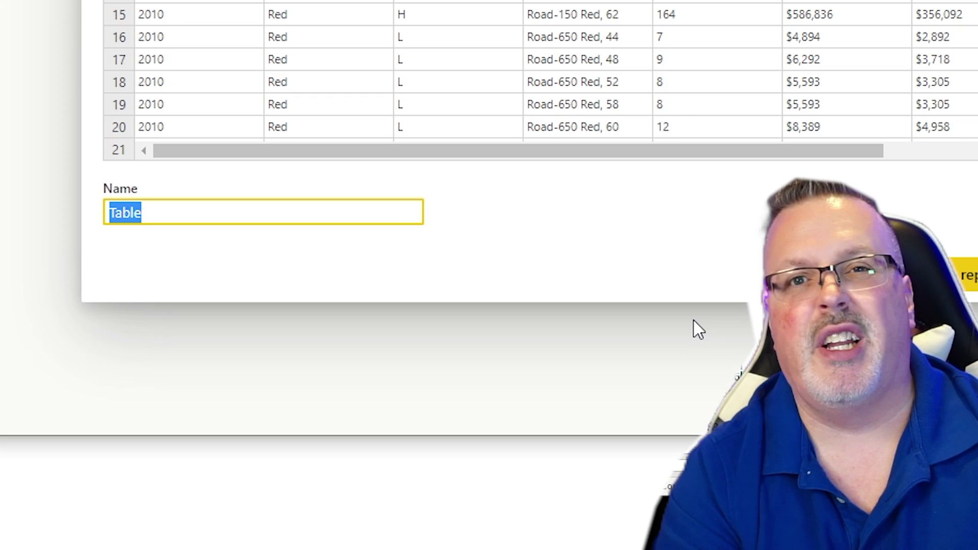
text(Sal)
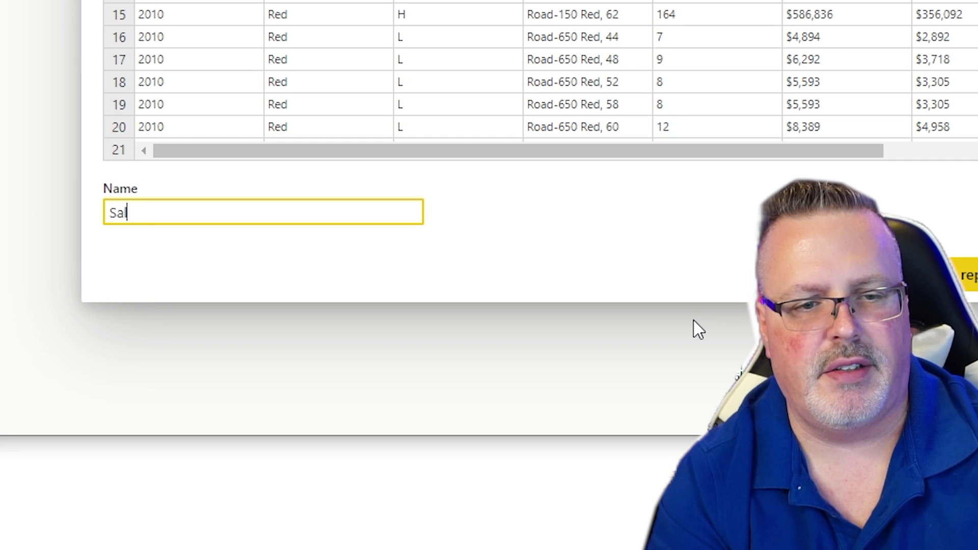
text(es From Ex)
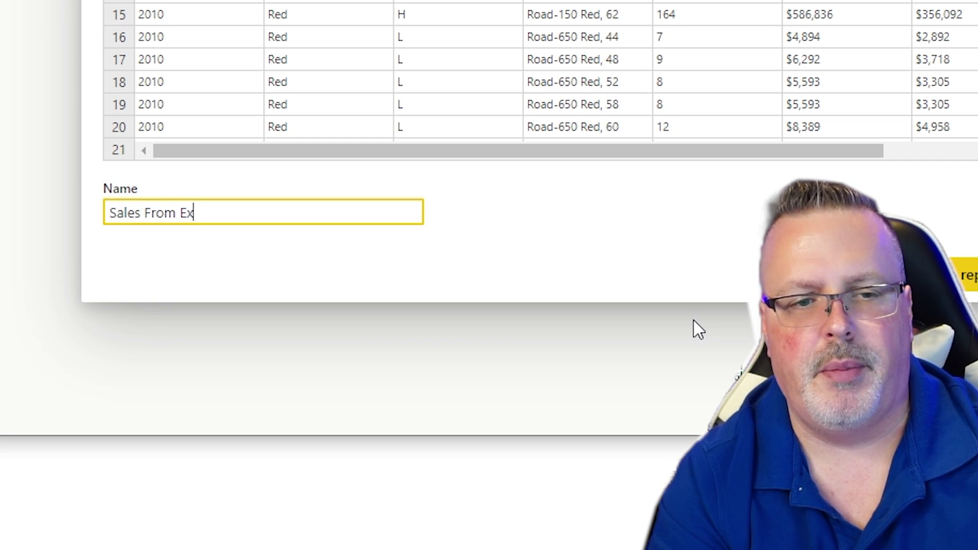
text(c)
text(el Meth)
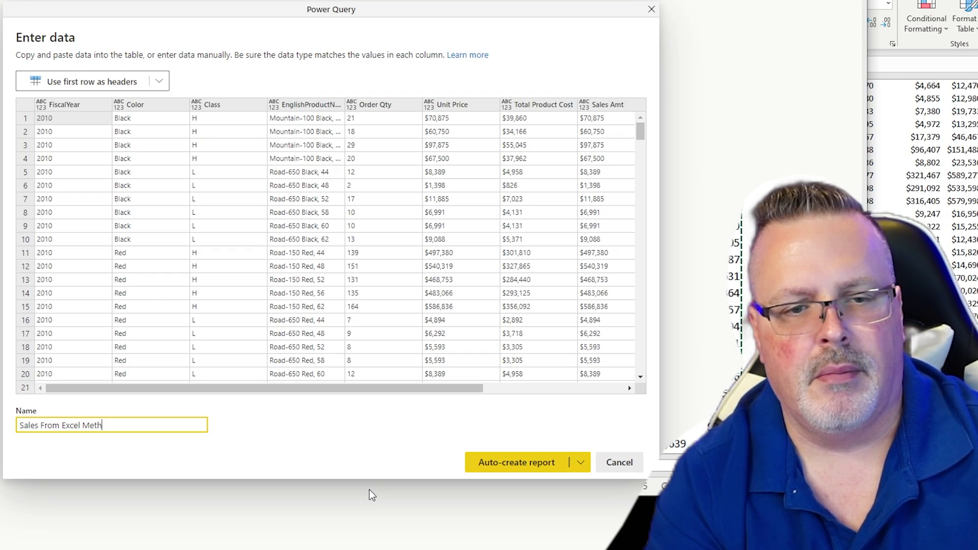
text(od 1)
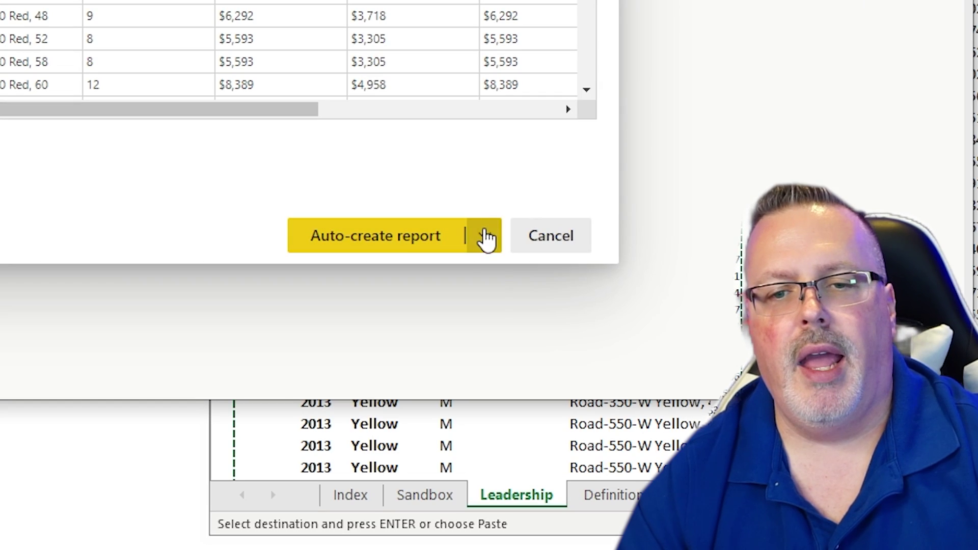
Auto-create a report from the Sales From Excel Method 1 table
click(580, 462)
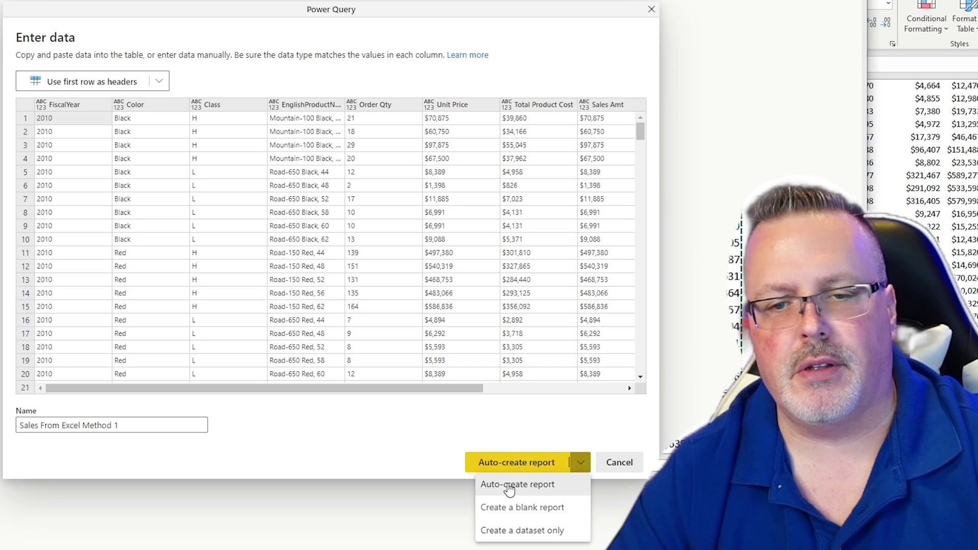
click(507, 485)
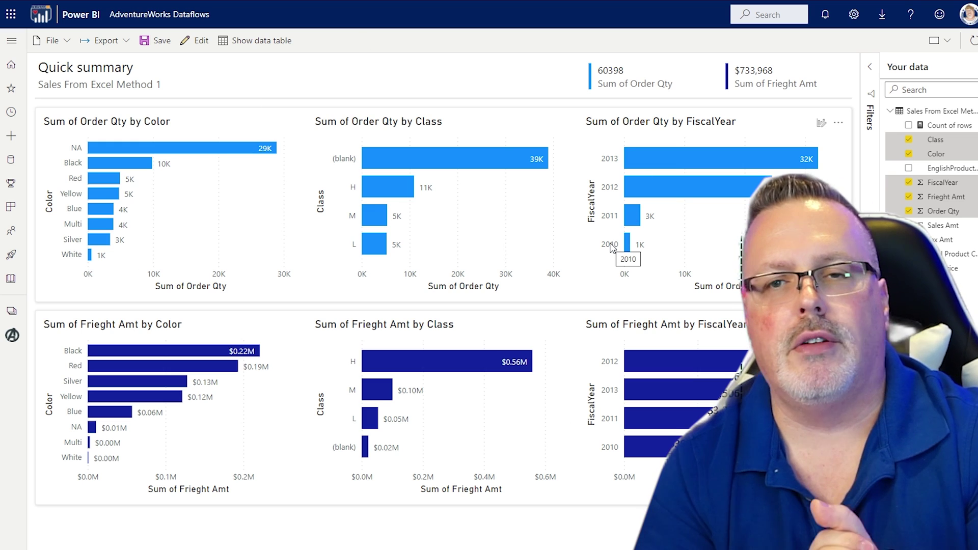
Check the quick summary report's export options and switch the report to edit mode
click(125, 40)
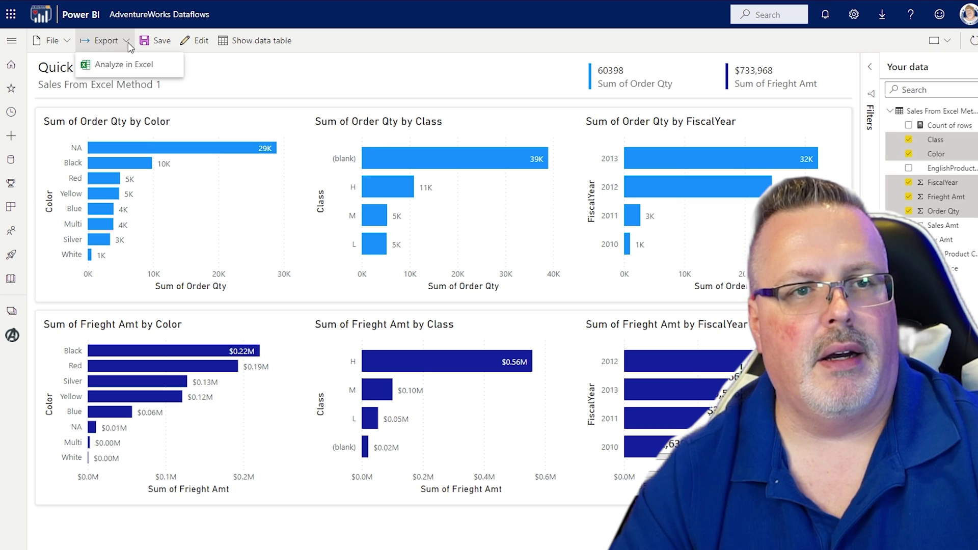
click(68, 46)
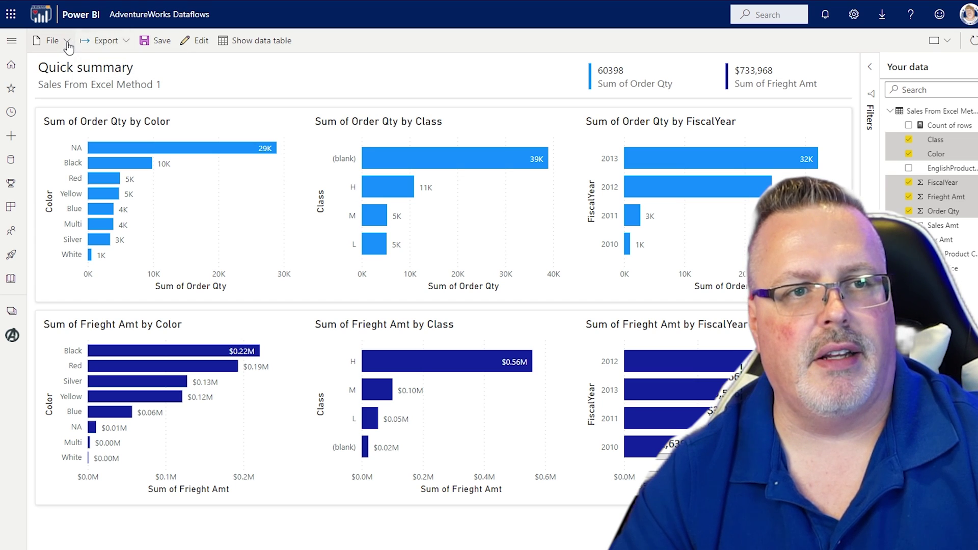
click(202, 42)
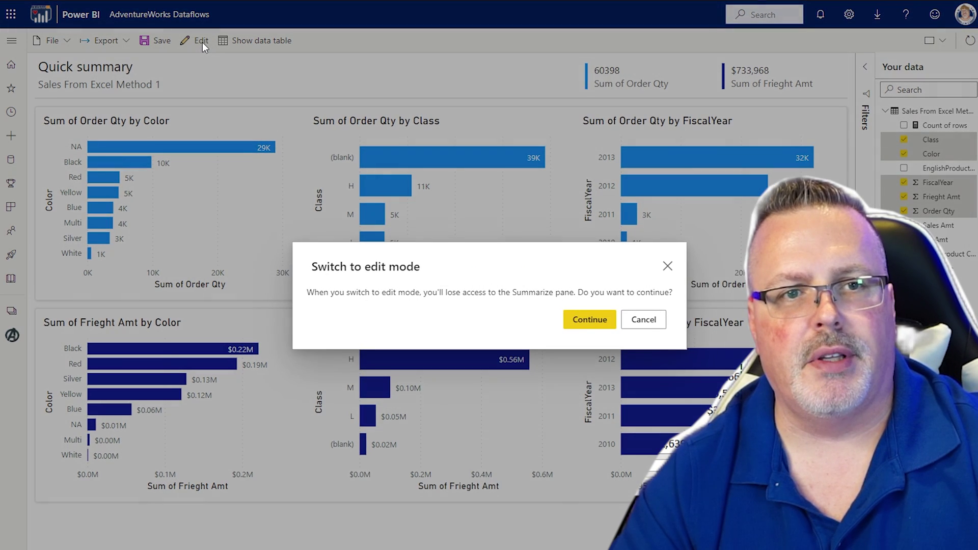
click(600, 327)
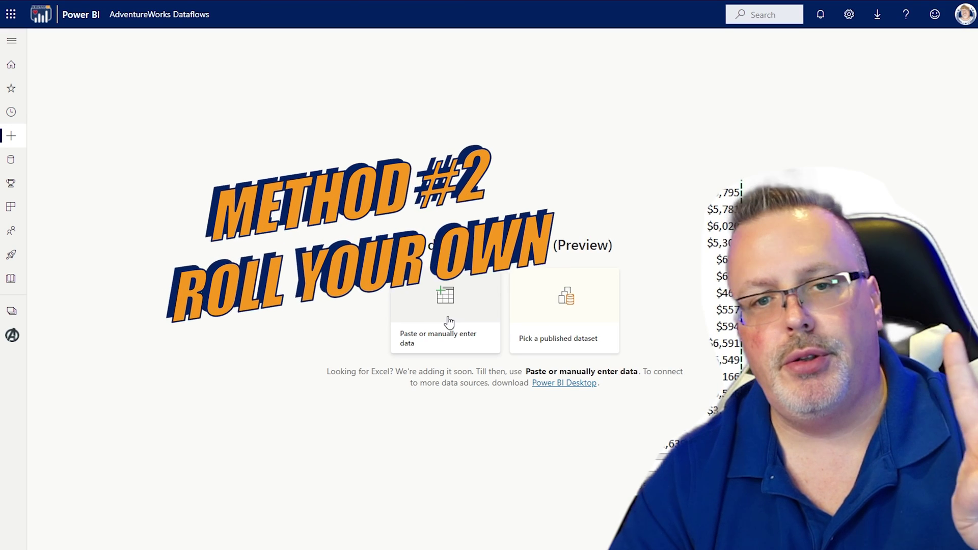
Start a second data entry, paste the same sales table into it and promote the first row to headers
click(448, 323)
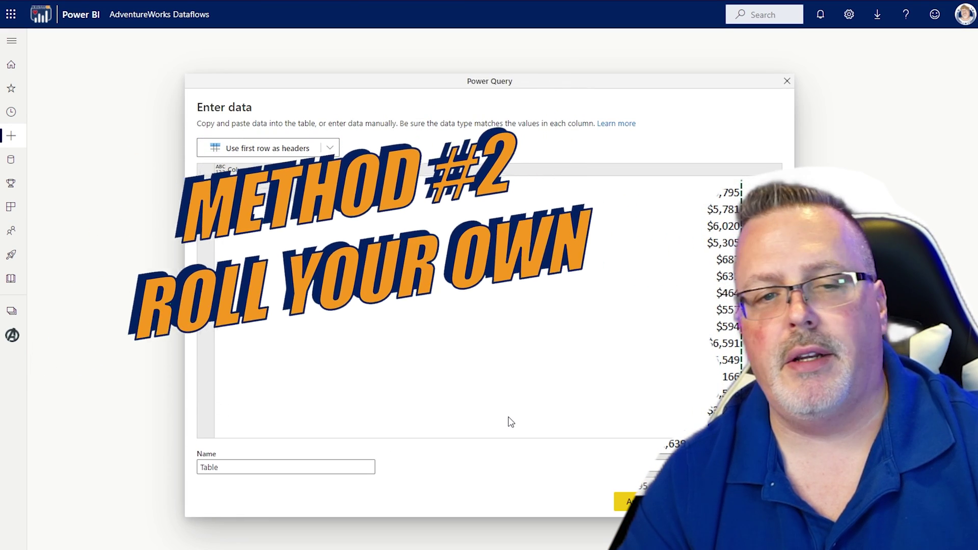
key(ctrl+v)
click(284, 149)
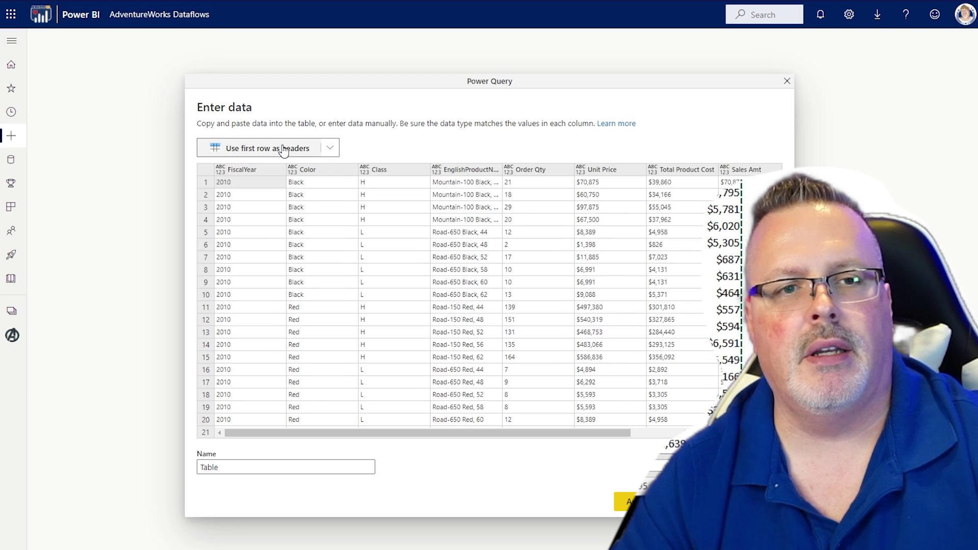
Name the pasted table "Sales from Excel 2" and create a blank report from it
click(258, 465)
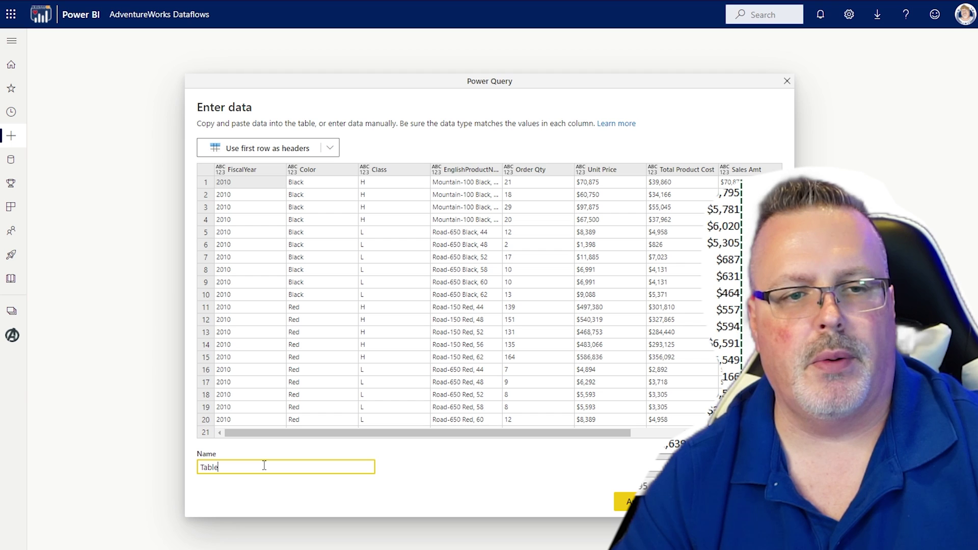
drag(264, 466, 158, 465)
text(Sa)
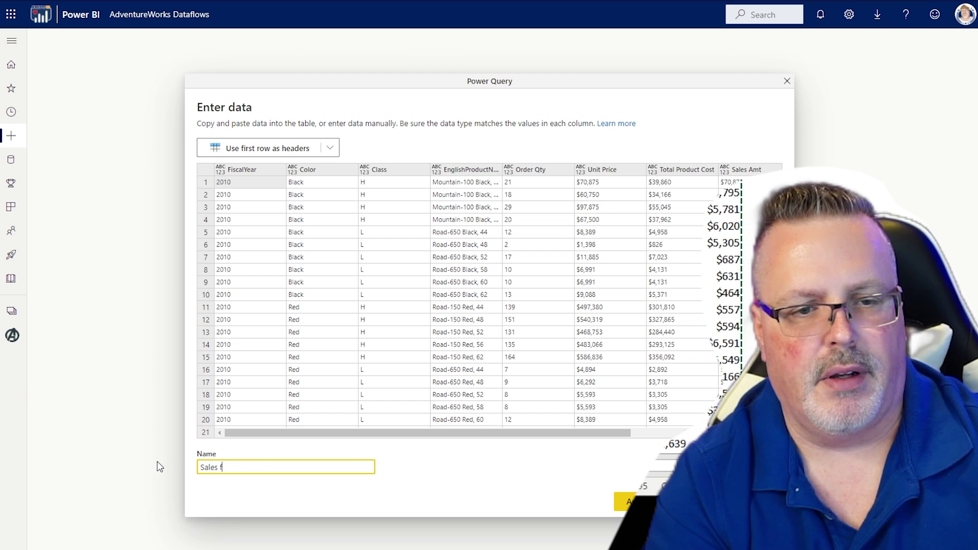
text(les from Excel 2)
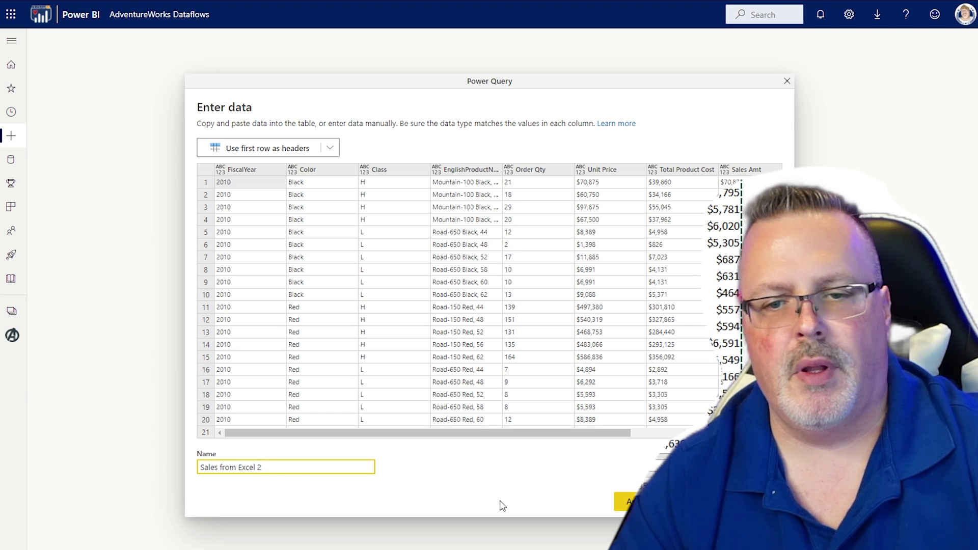
click(631, 502)
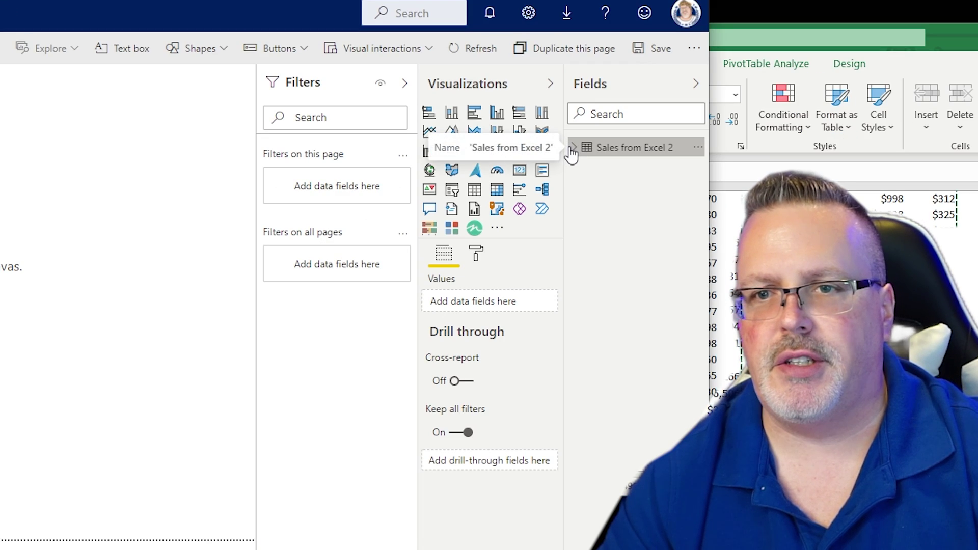
List the fields of the Sales from Excel 2 table and check the options for getting more visuals
click(572, 149)
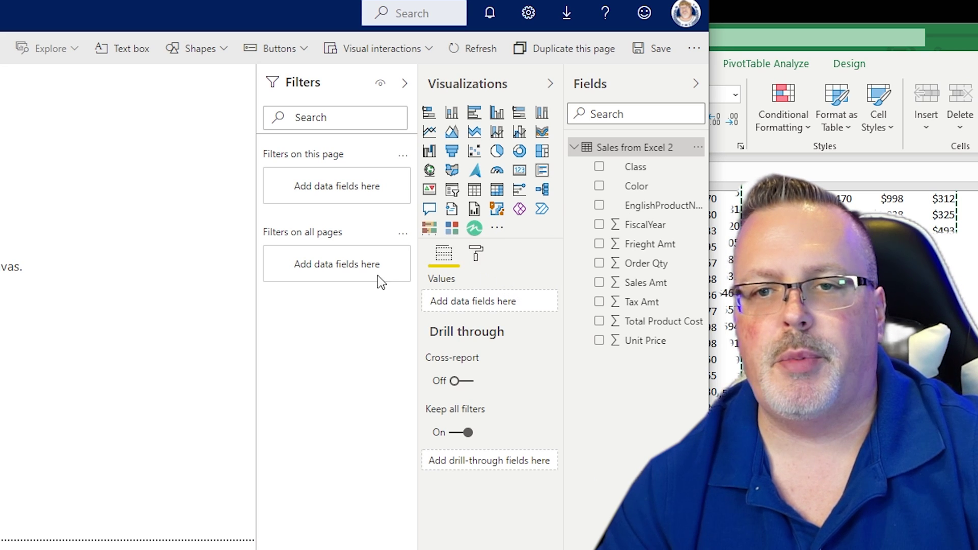
click(497, 228)
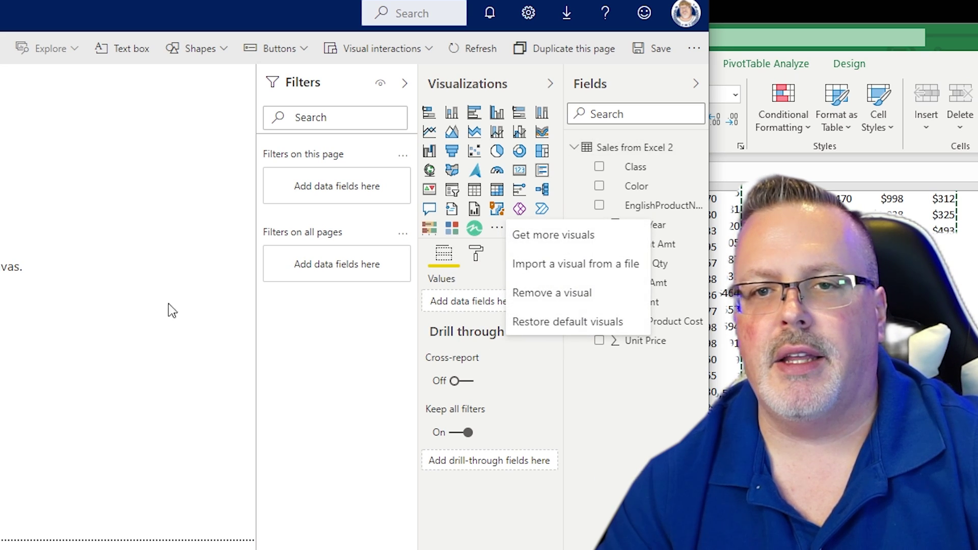
click(203, 317)
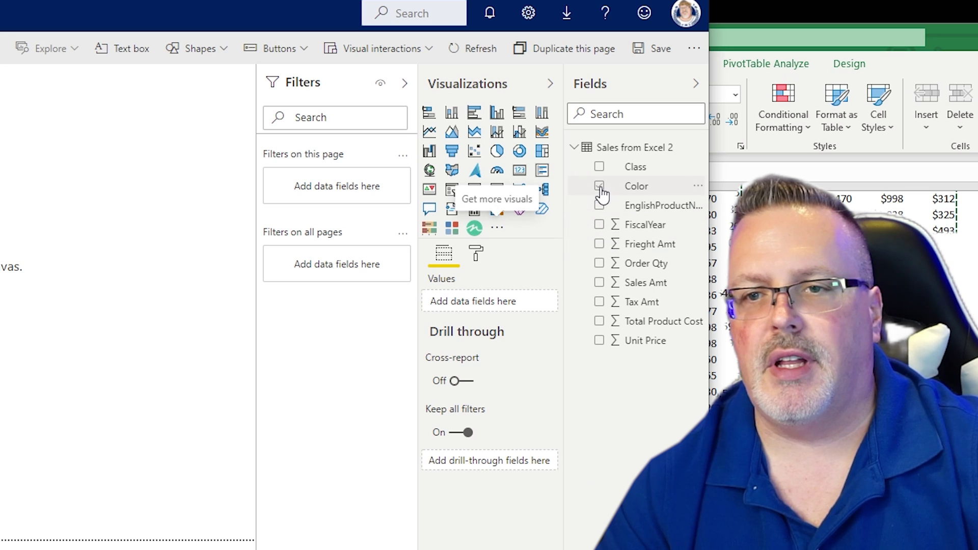
Create a table visual with Class, FiscalYear and Frieght Amt and move it toward the middle of the canvas
click(599, 167)
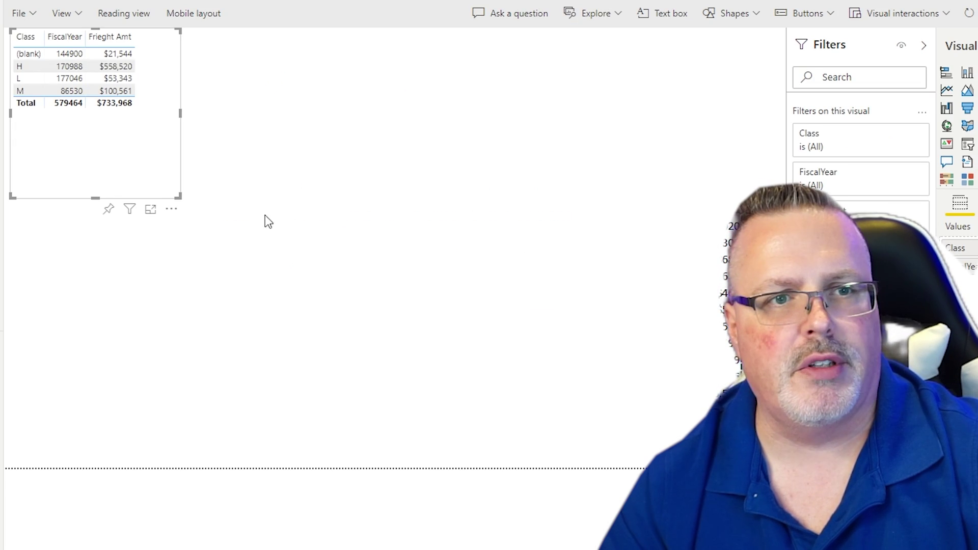
drag(146, 64, 213, 145)
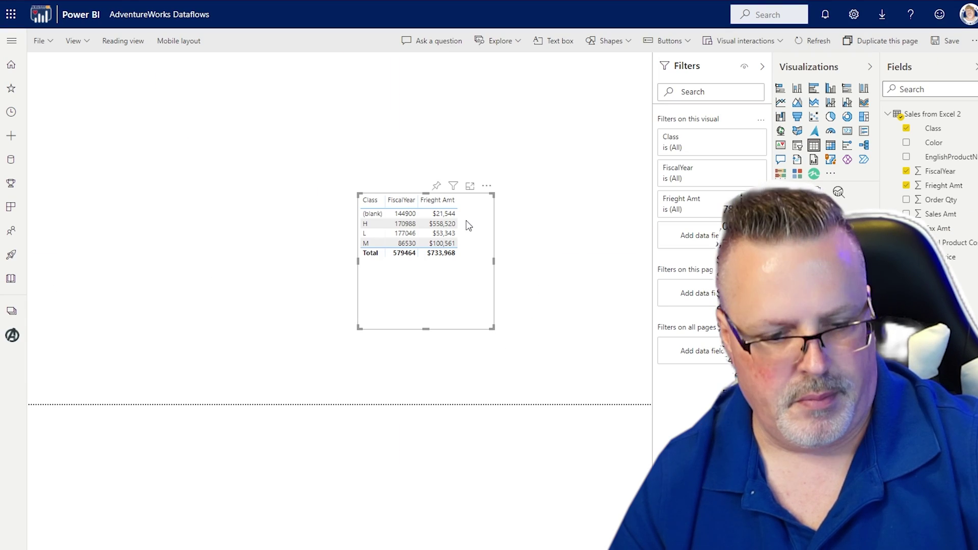
Duplicate the table visual, convert the copy to a clustered bar chart and enlarge it
key(ctrl+c)
key(ctrl+v)
click(814, 88)
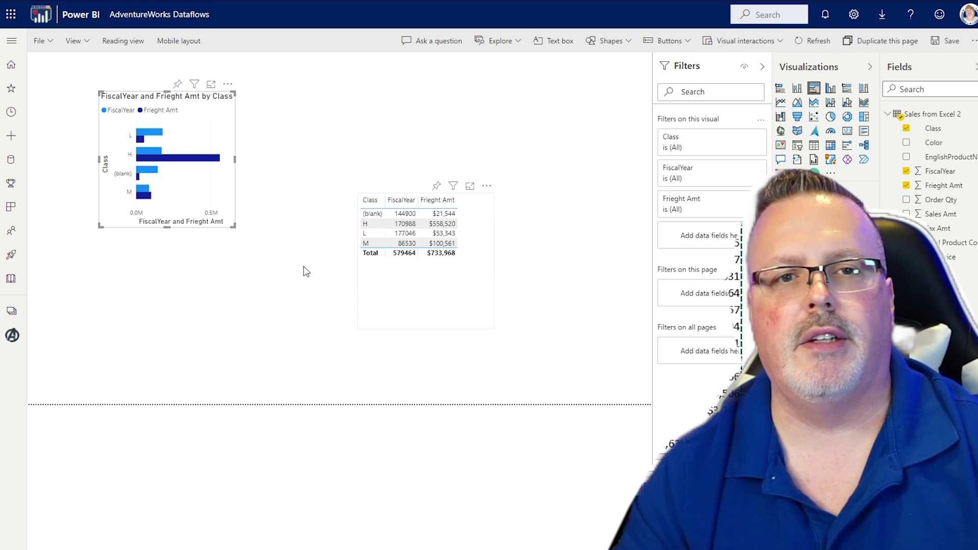
drag(234, 230, 320, 307)
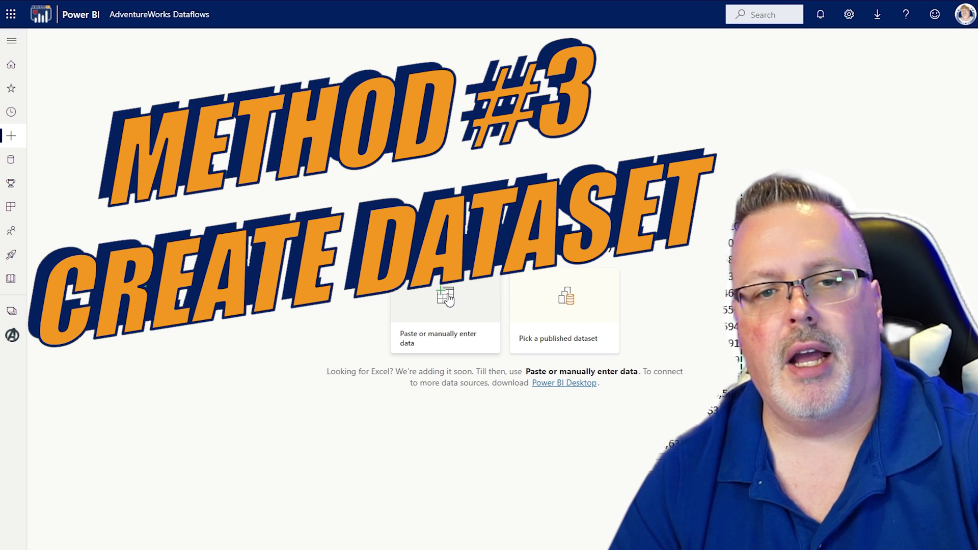
Start a third manual data entry, paste the sales data into it and use the first row as headers
click(447, 298)
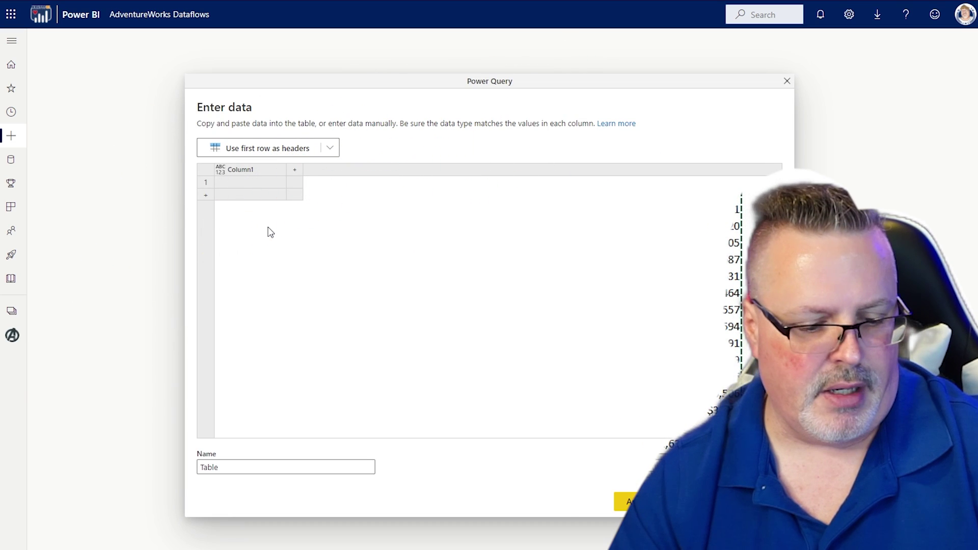
click(248, 186)
key(ctrl+v)
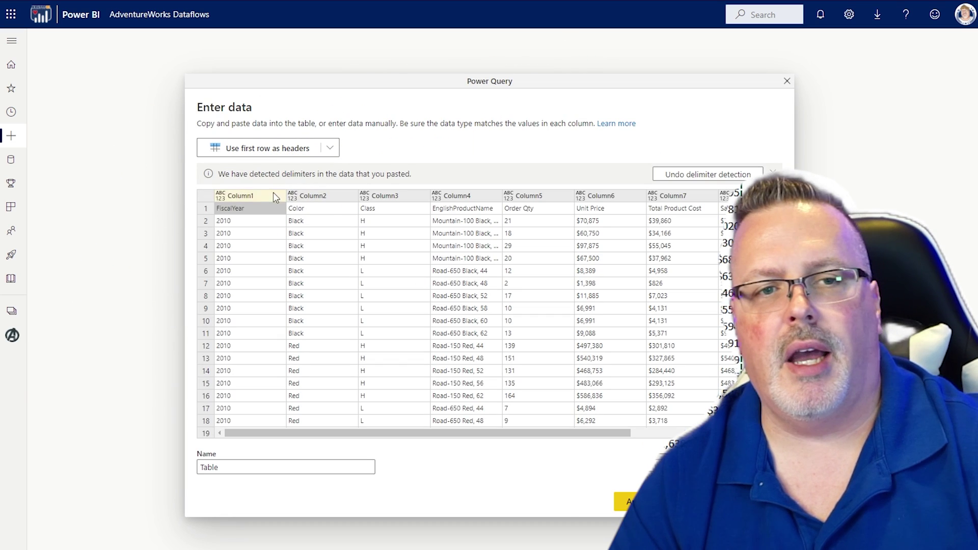
click(242, 153)
Name the table "Sales from Excel 3" and create only a dataset from it
click(312, 463)
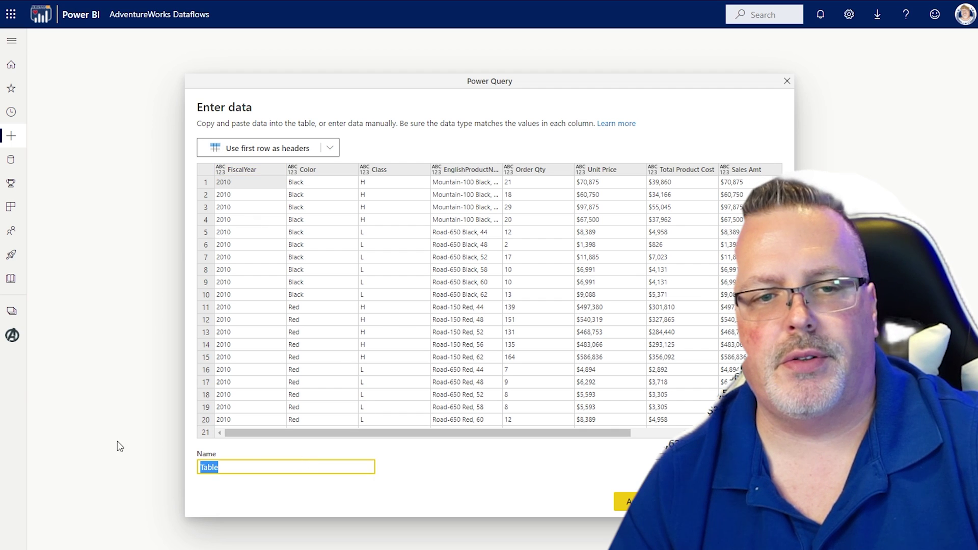
text(S)
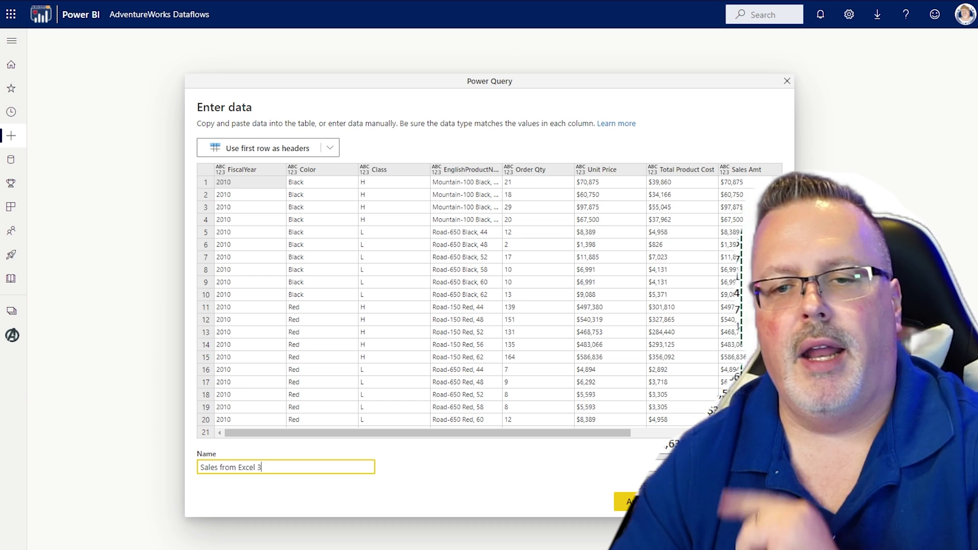
key(Tab)
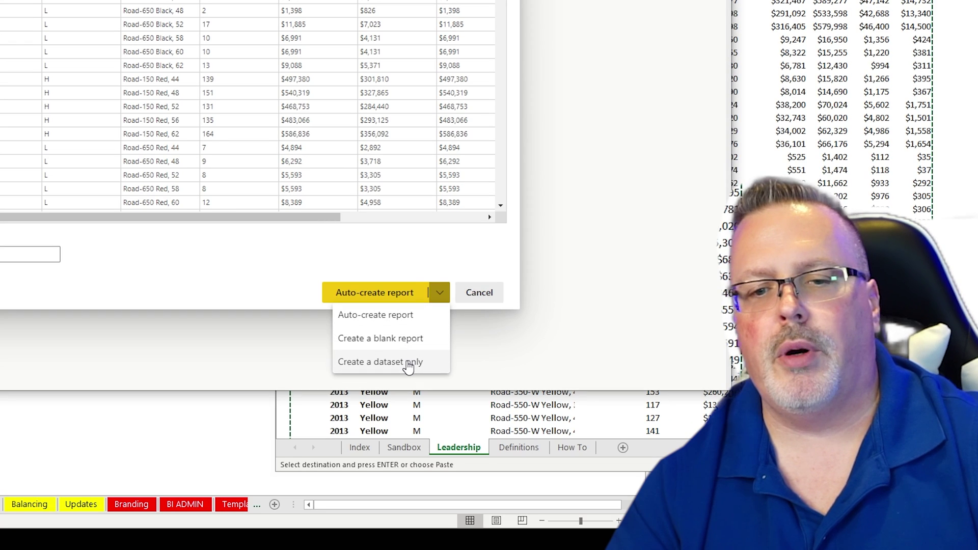
click(409, 362)
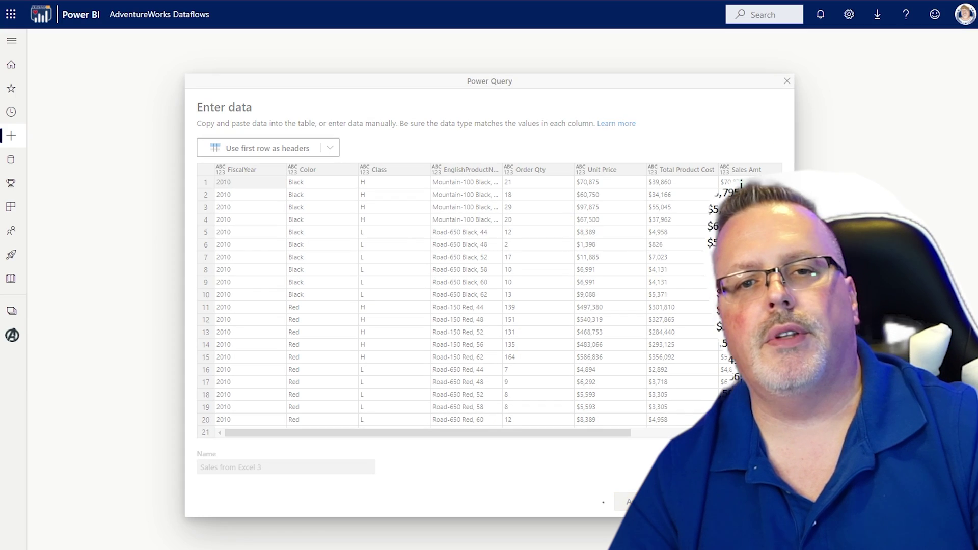